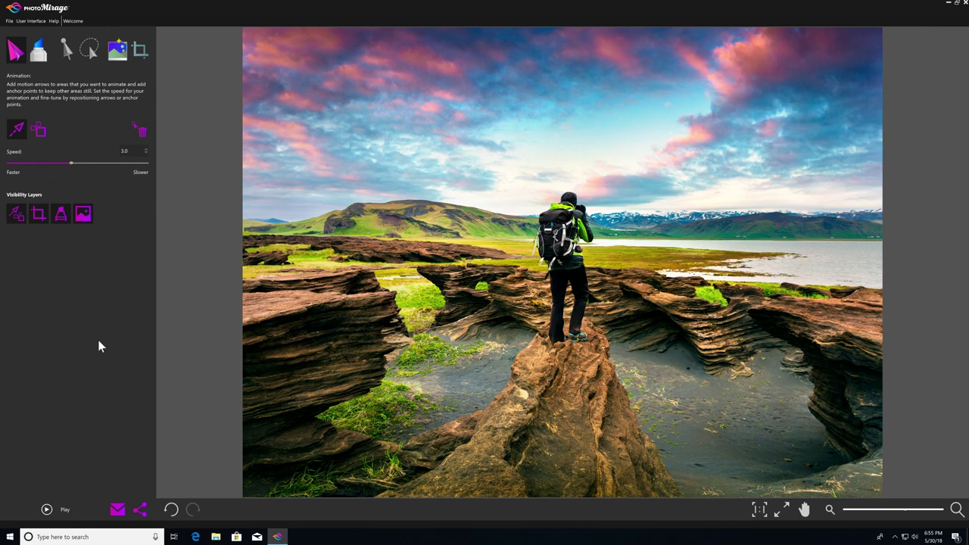
Paint the add-mask brush at size 300 over the horizon hills, lake and hiker.
click(42, 62)
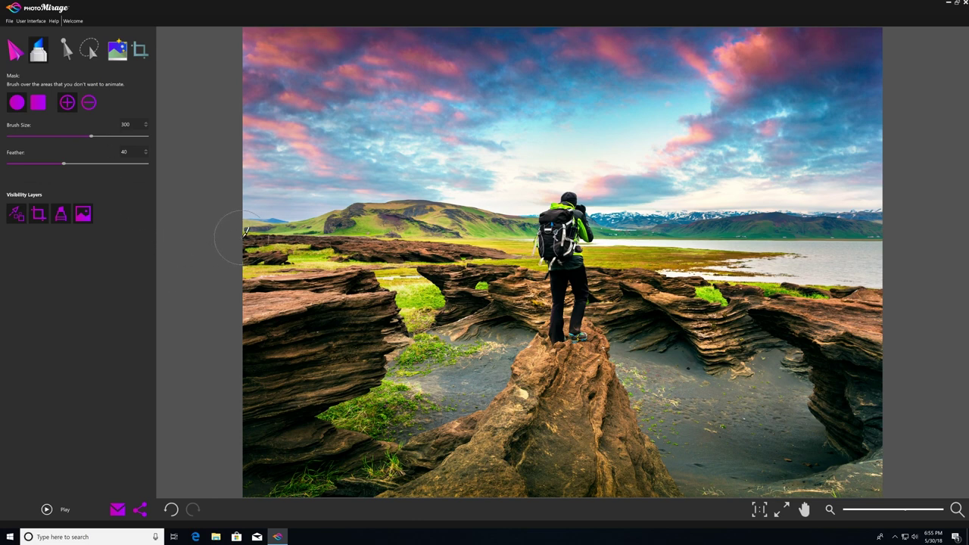
mouse_move(233, 238)
mouse_down()
mouse_move(308, 231)
mouse_move(421, 209)
mouse_move(589, 239)
mouse_move(604, 225)
mouse_move(878, 224)
mouse_up()
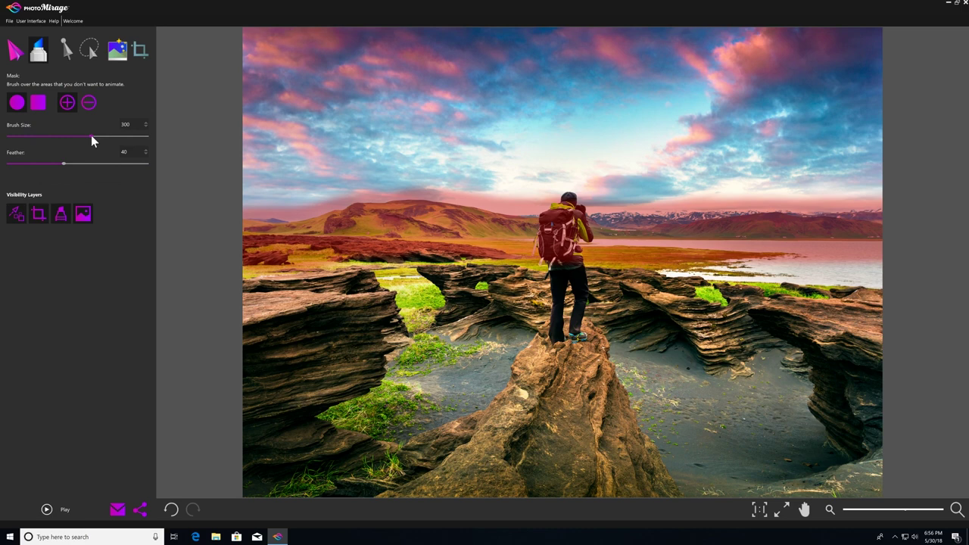
Mask the rocky foreground with a size-500 brush, then set Brush Size to 20.
drag(90, 136, 158, 146)
mouse_move(246, 285)
mouse_down()
mouse_move(804, 285)
mouse_move(893, 298)
mouse_move(261, 349)
mouse_move(701, 416)
mouse_move(794, 416)
mouse_move(891, 449)
mouse_move(755, 479)
mouse_move(292, 473)
mouse_move(233, 460)
mouse_move(210, 387)
mouse_up()
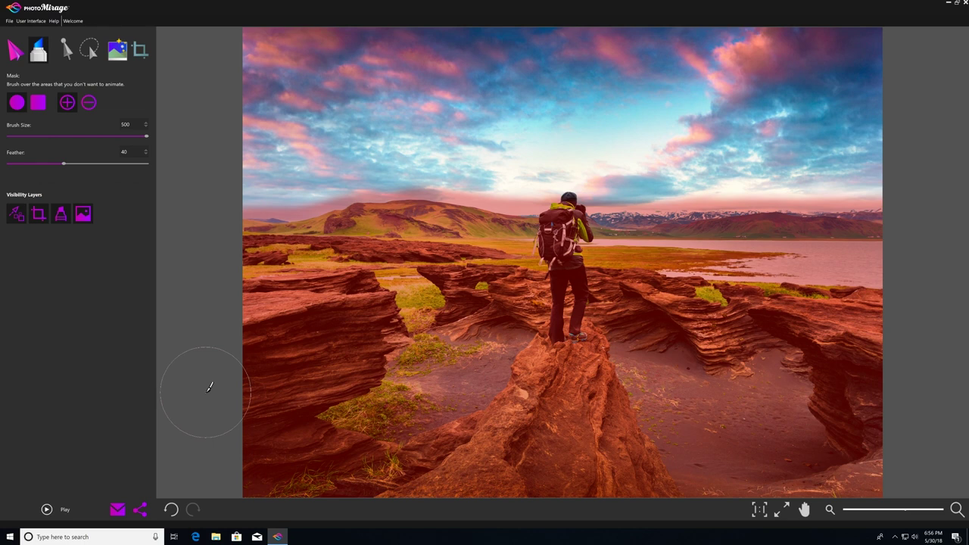
double_click(128, 125)
text(20)
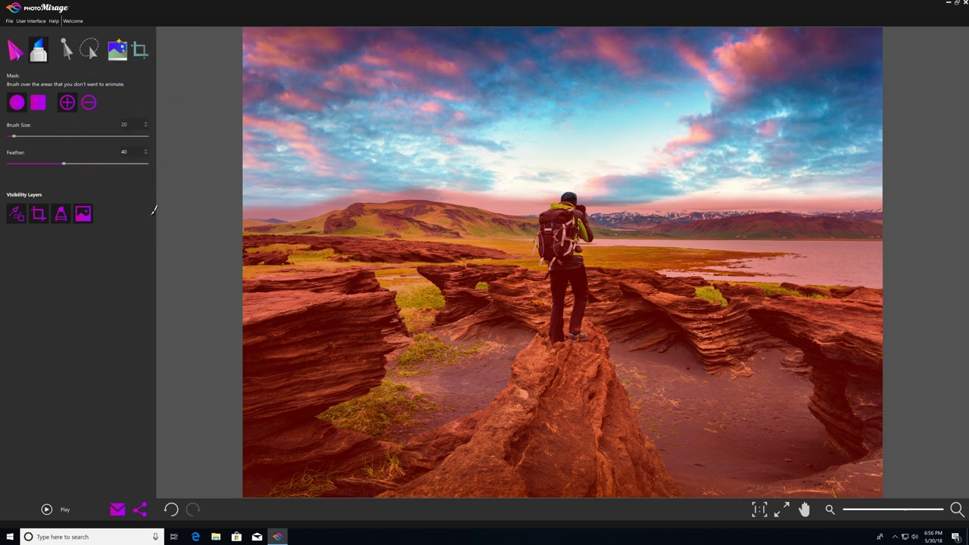
Zoom in on the photographer and mask the outline of his head.
click(891, 512)
drag(905, 515, 939, 515)
drag(966, 307, 967, 265)
key(ctrl+z)
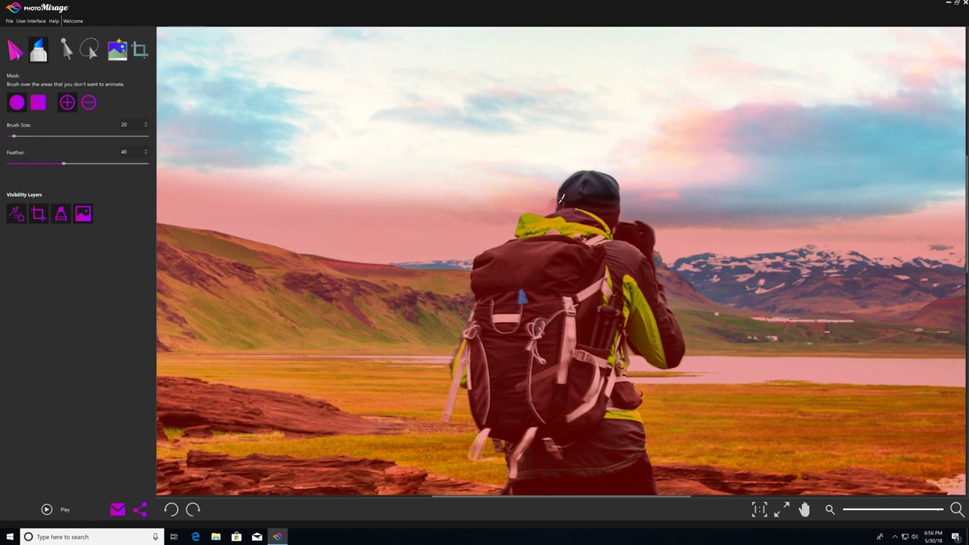
mouse_move(562, 193)
mouse_down()
mouse_move(559, 185)
mouse_move(583, 169)
mouse_move(644, 180)
mouse_up()
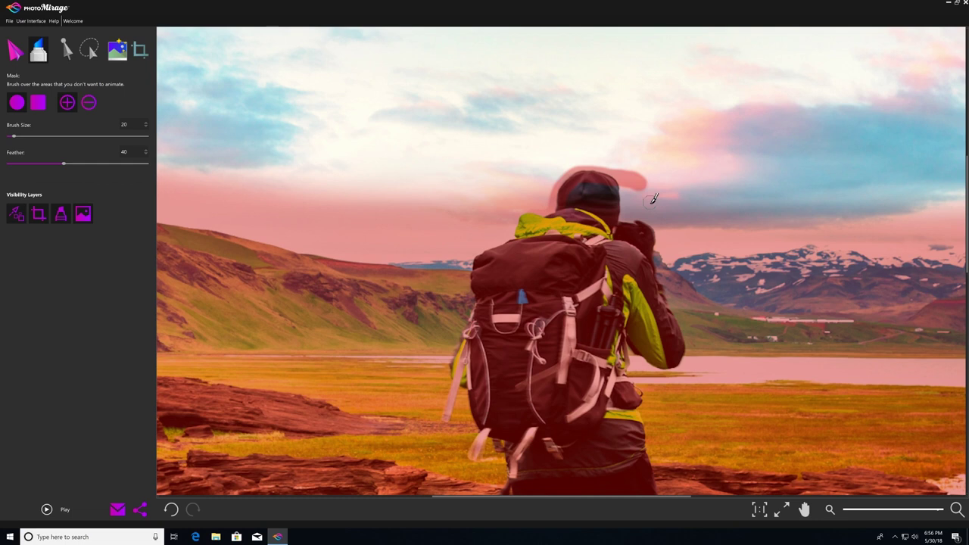
Erase the stray mask streak beside the head and add mask to the cap's right edge.
click(92, 108)
click(91, 104)
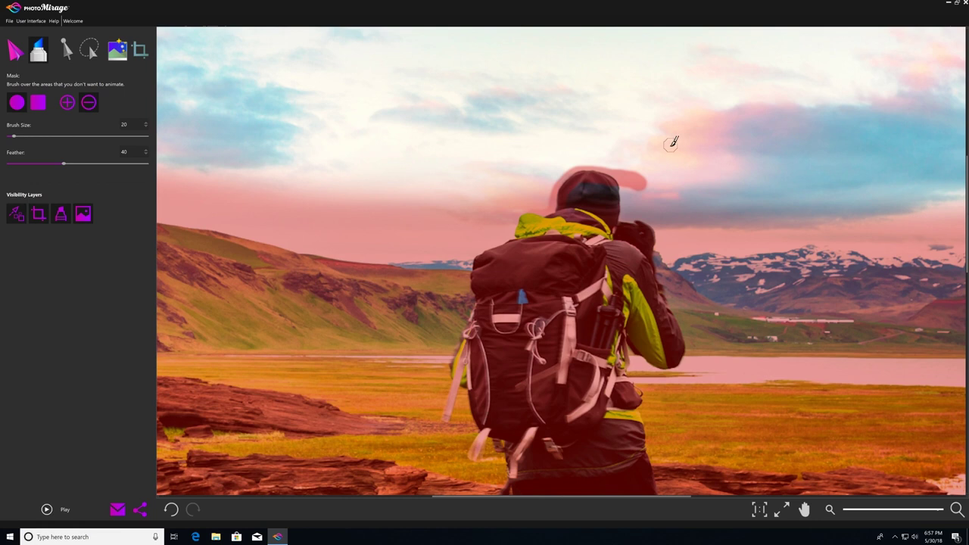
mouse_move(656, 179)
mouse_down()
mouse_move(634, 166)
mouse_move(648, 185)
mouse_move(616, 162)
mouse_move(626, 186)
mouse_up()
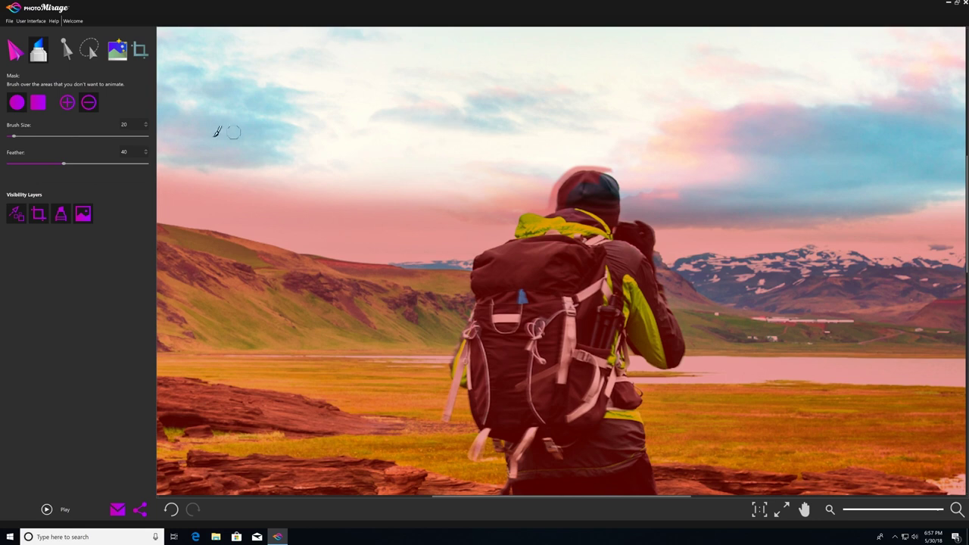
click(72, 104)
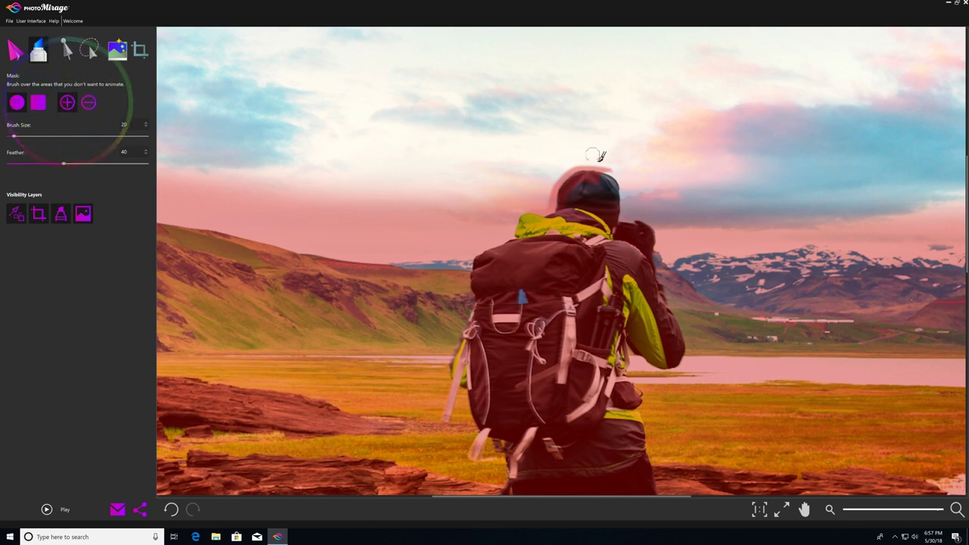
mouse_move(608, 171)
mouse_down()
mouse_move(619, 187)
mouse_move(616, 215)
mouse_up()
Zoom out and stamp a round and a square test mask dab on the sky.
drag(943, 511, 907, 511)
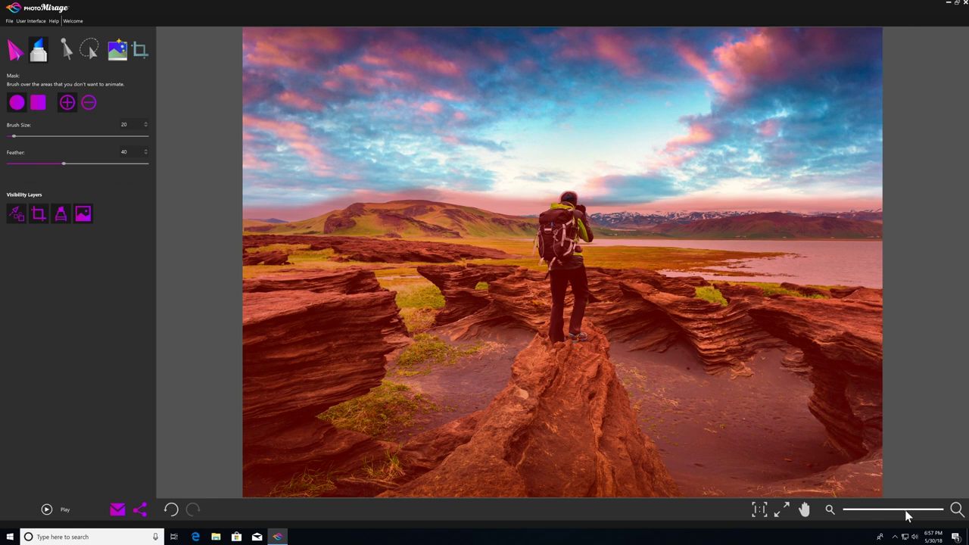
click(17, 104)
click(444, 134)
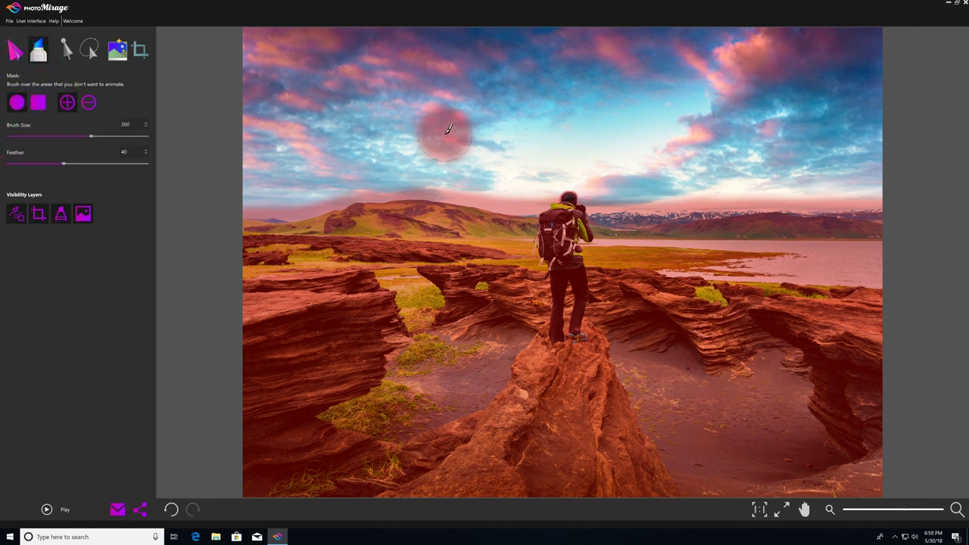
click(41, 109)
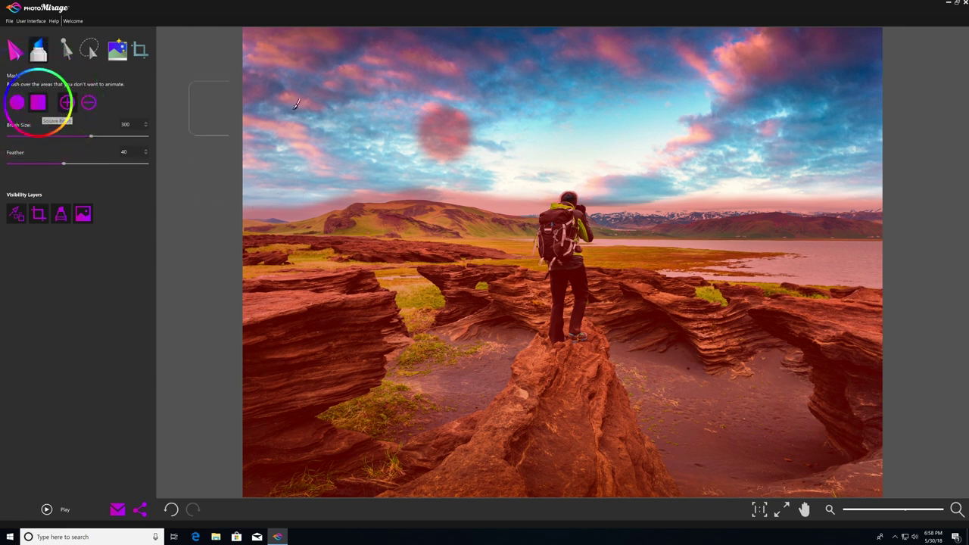
click(523, 133)
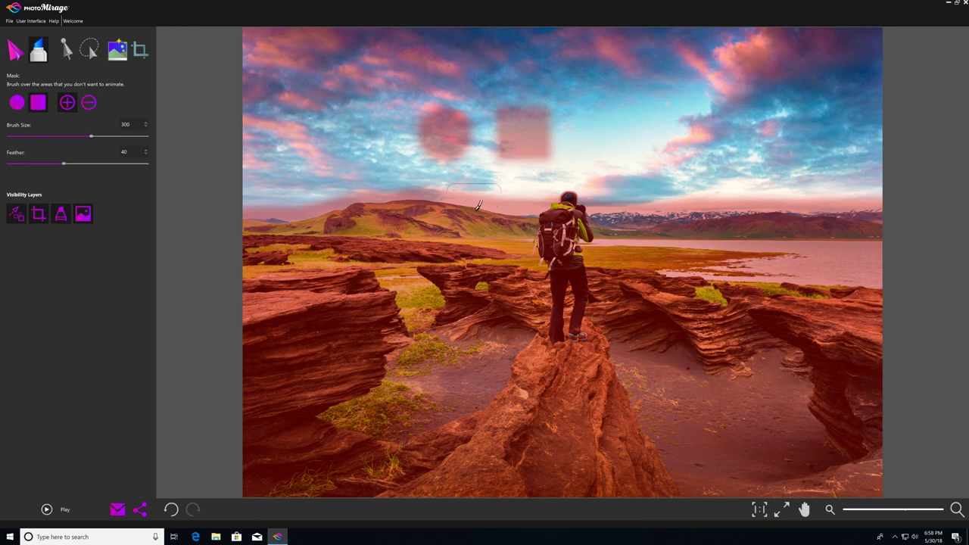
Stamp a Feather 100 soft dab and a Feather 0 hard dab, then erase all test dabs.
drag(53, 162, 128, 174)
click(601, 134)
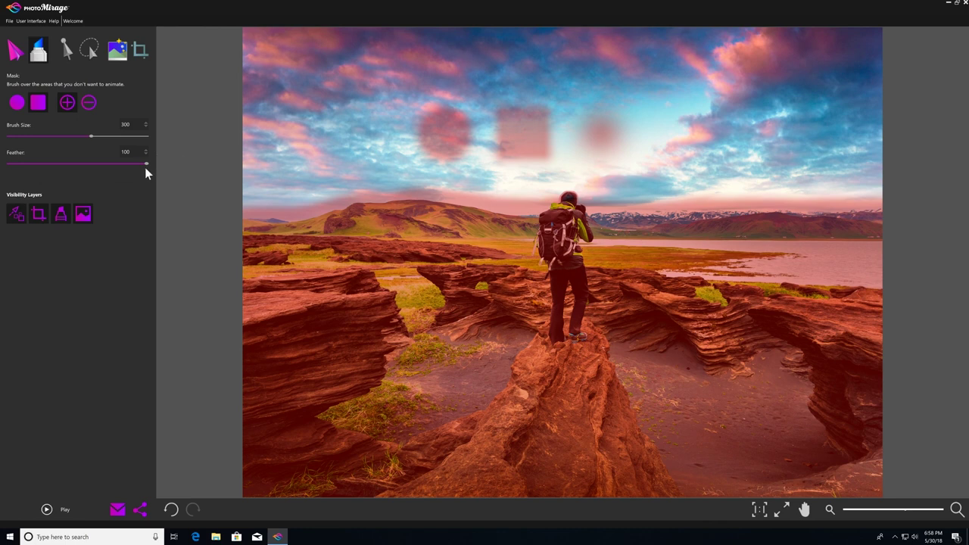
drag(146, 164, 9, 164)
click(676, 133)
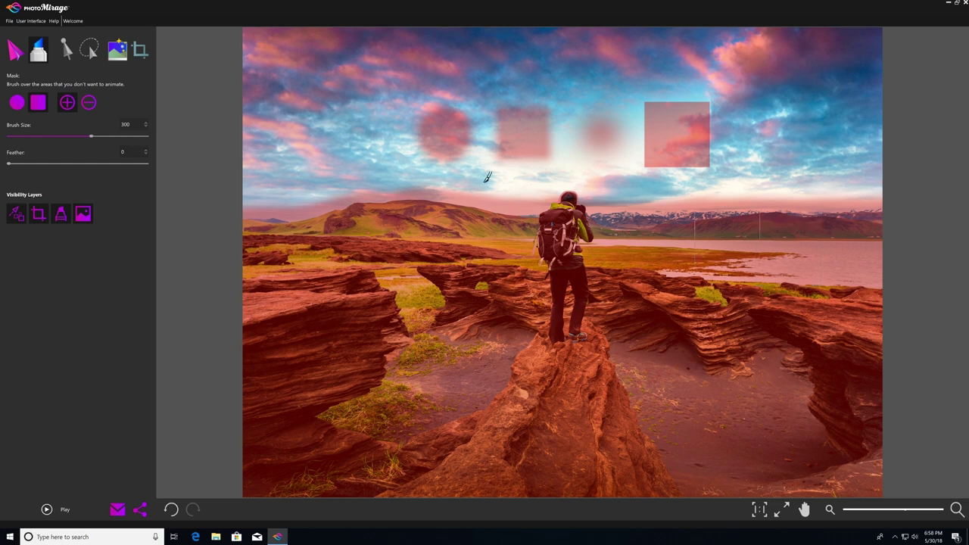
click(89, 103)
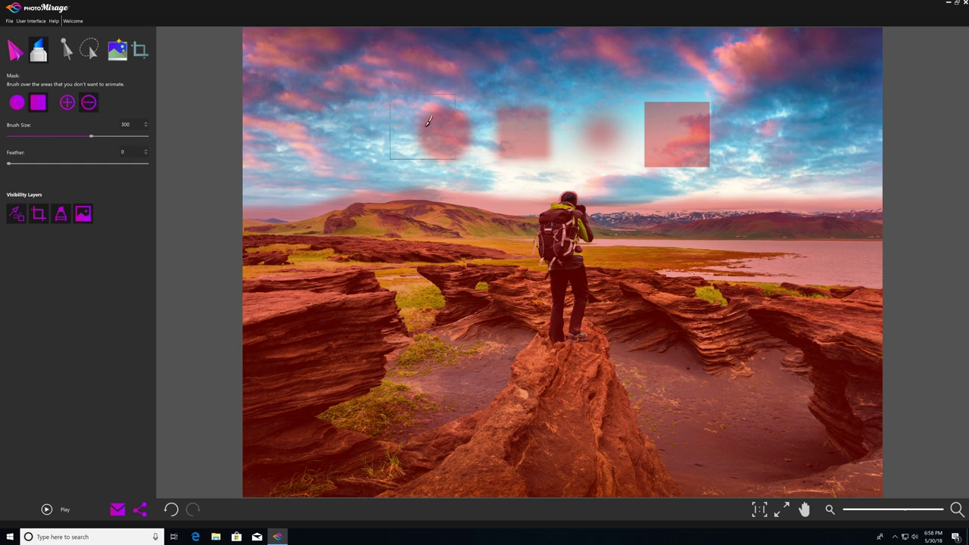
mouse_move(424, 130)
mouse_down()
mouse_move(477, 139)
mouse_move(677, 138)
mouse_move(680, 112)
mouse_up()
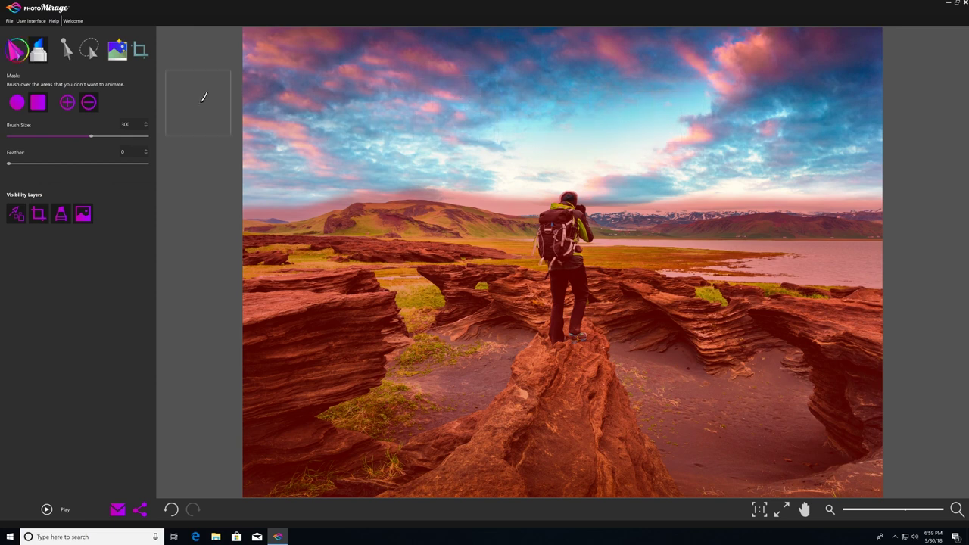
Draw twelve short leftward motion arrows across the clouds and play the preview.
click(16, 58)
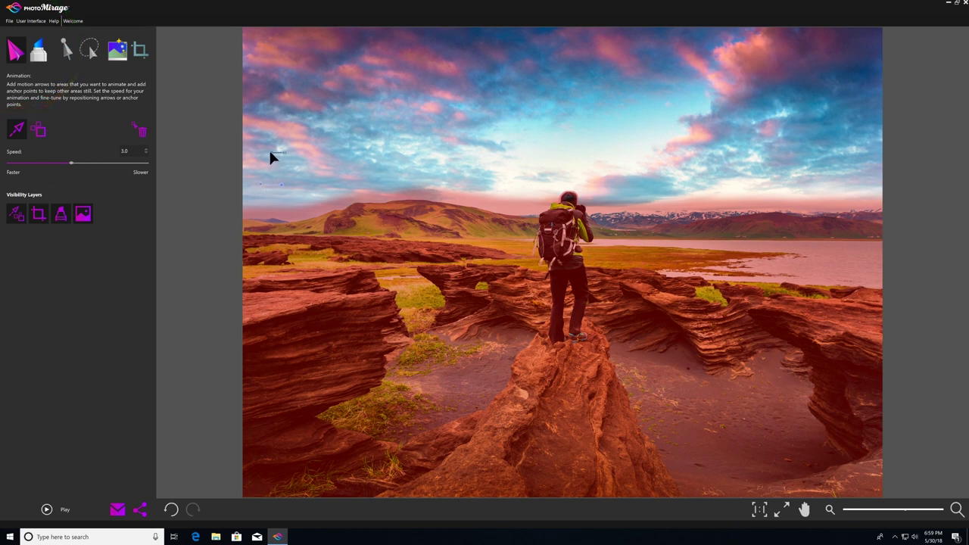
drag(286, 45, 261, 43)
drag(317, 100, 295, 100)
drag(390, 52, 373, 49)
drag(515, 59, 490, 57)
drag(558, 172, 539, 173)
drag(608, 84, 589, 81)
drag(616, 186, 590, 186)
drag(670, 171, 650, 169)
drag(668, 53, 636, 52)
drag(768, 110, 734, 104)
drag(811, 72, 788, 69)
drag(855, 99, 853, 99)
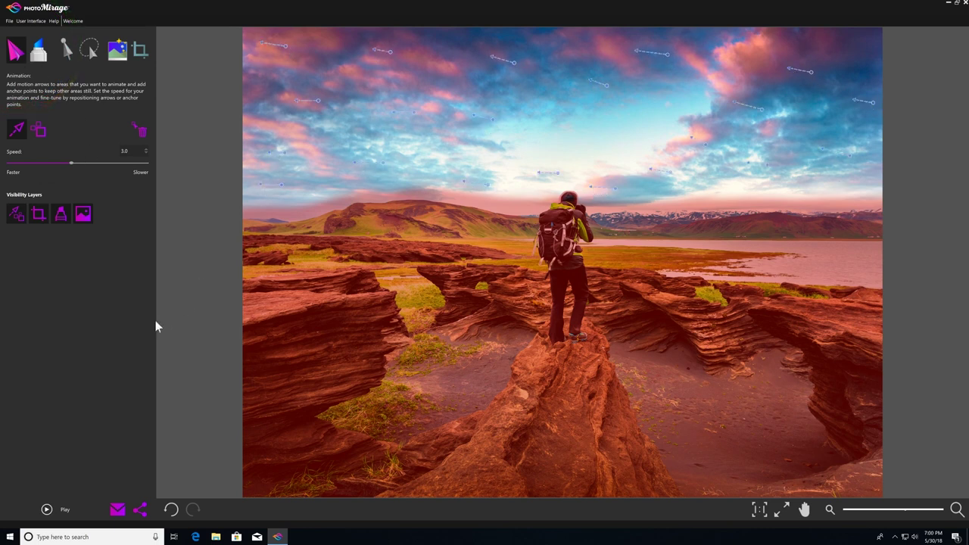
click(44, 508)
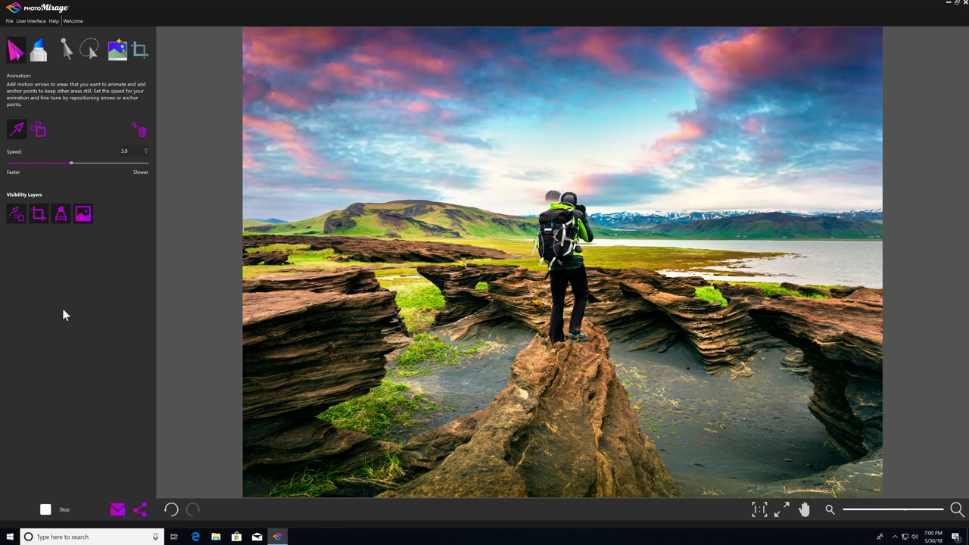
Stop the preview, select the Anchor Point tool, and zoom back out to the whole photo.
click(47, 512)
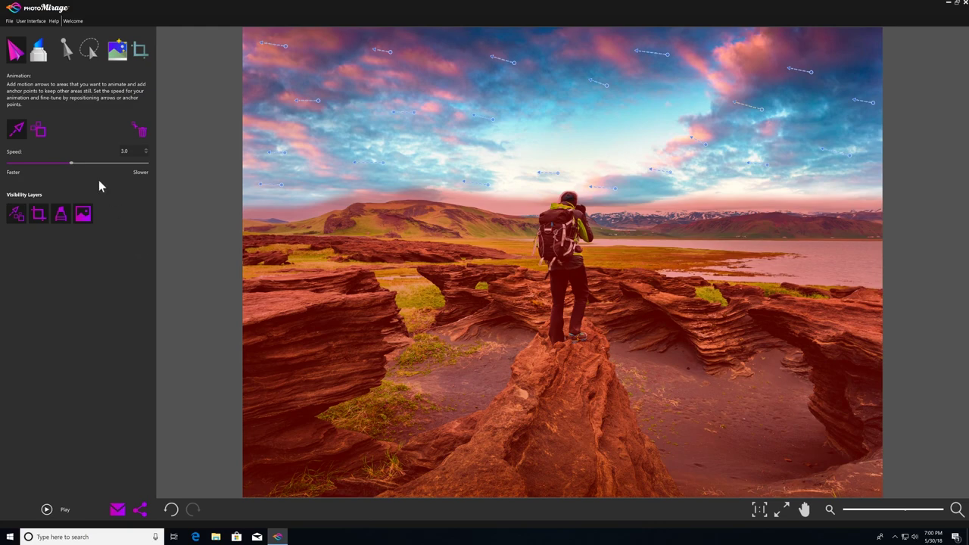
click(39, 131)
scroll(560, 264, up, 5)
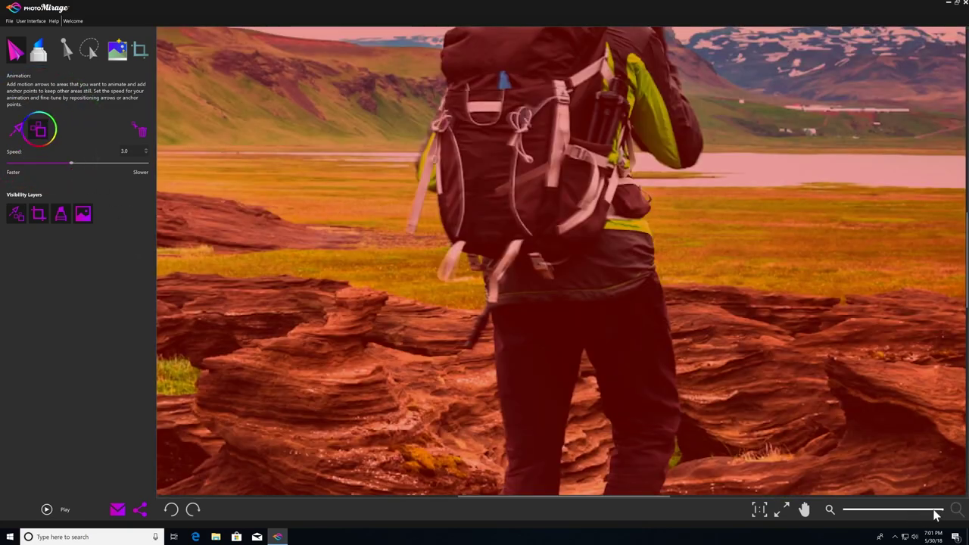
scroll(558, 288, down, 3)
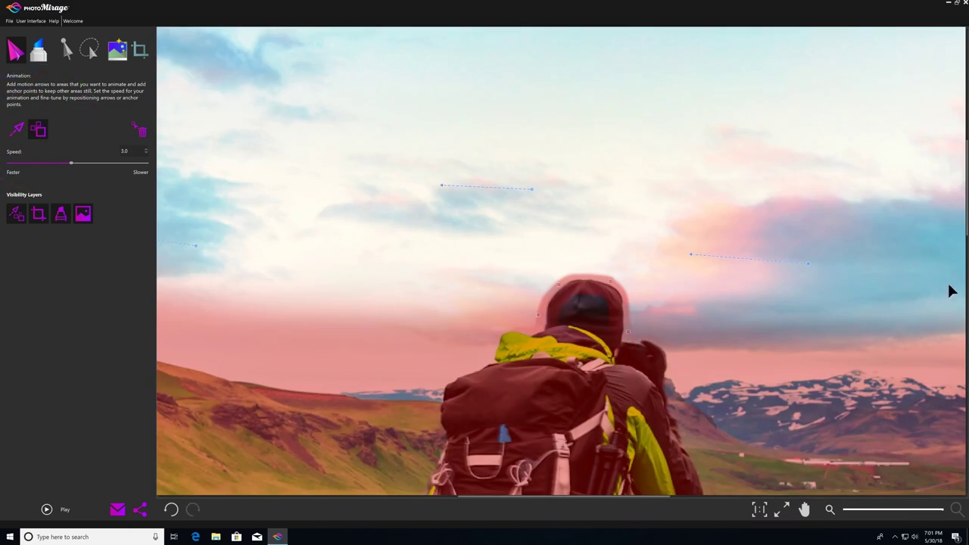
drag(946, 512, 906, 510)
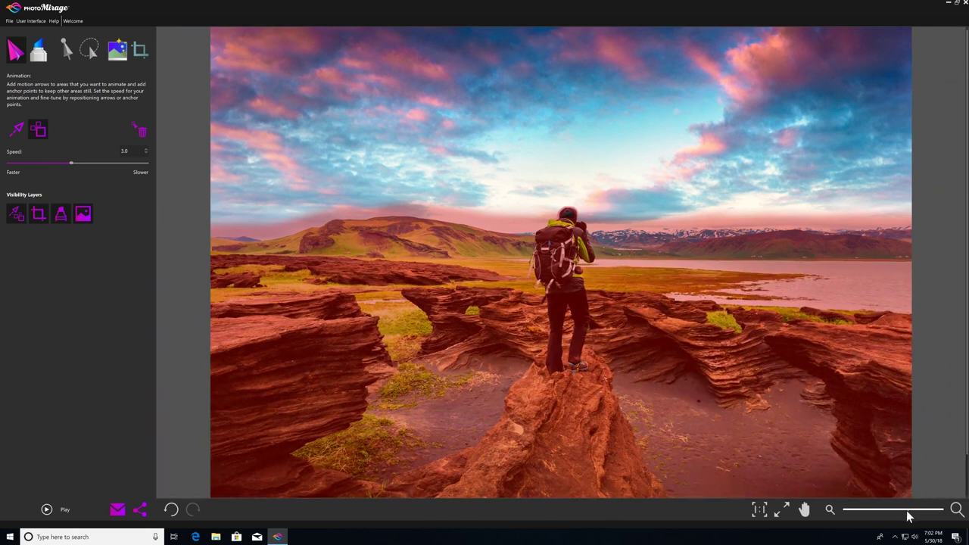
Start a fresh animation preview of the drifting clouds.
click(47, 511)
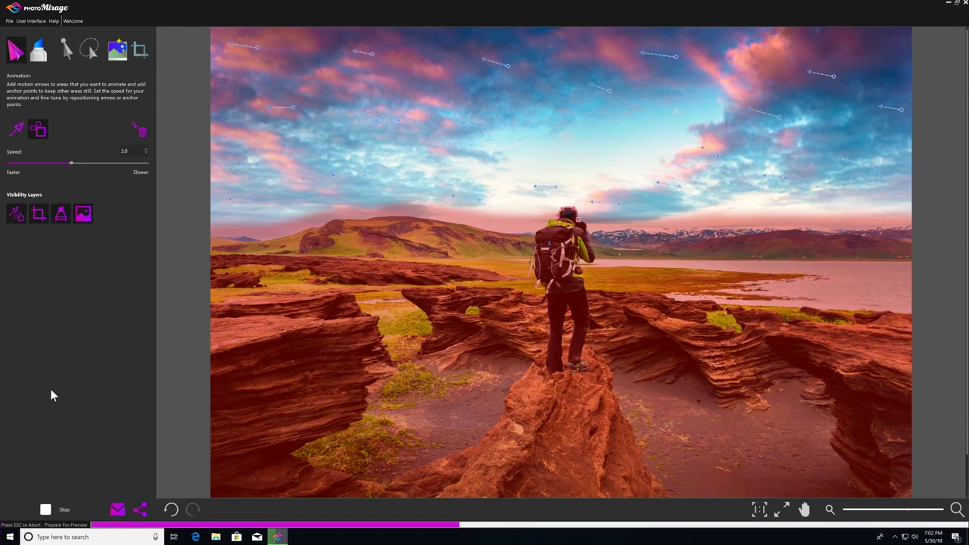